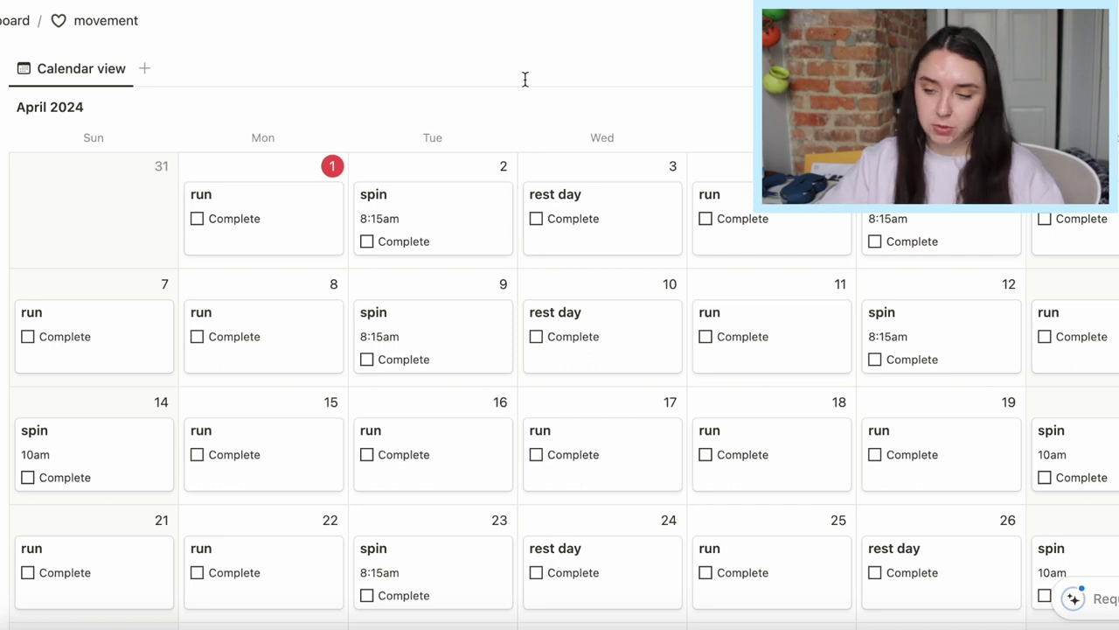
Mark the April 1 run as complete in the movement calendar.
left_click(197, 219)
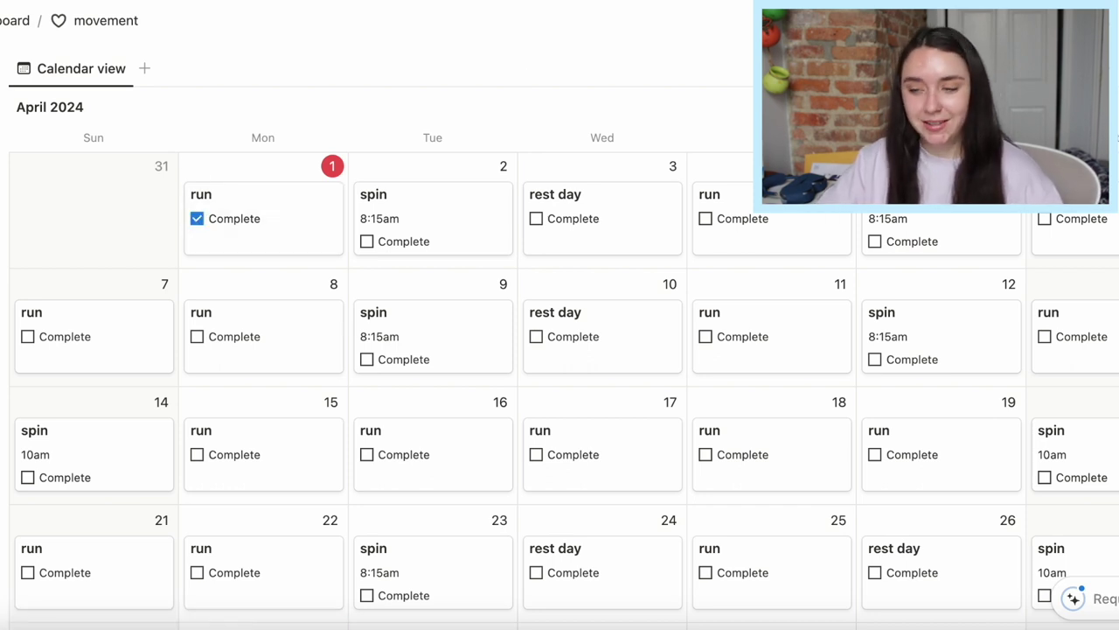
scroll(70, 215, "down", 2)
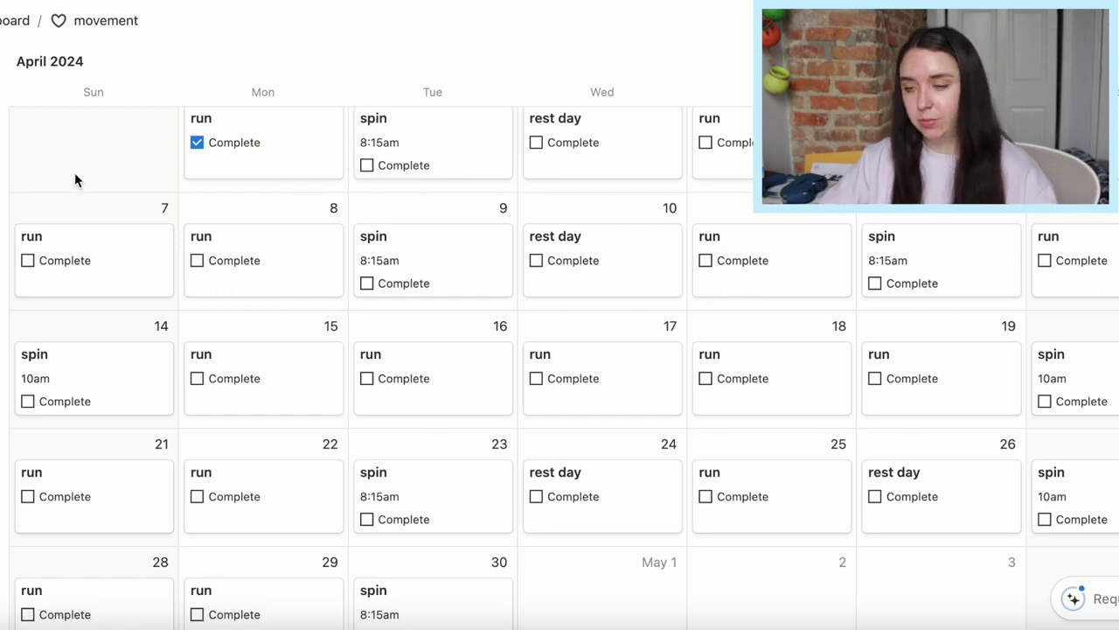
scroll(350, 242, "up", 1)
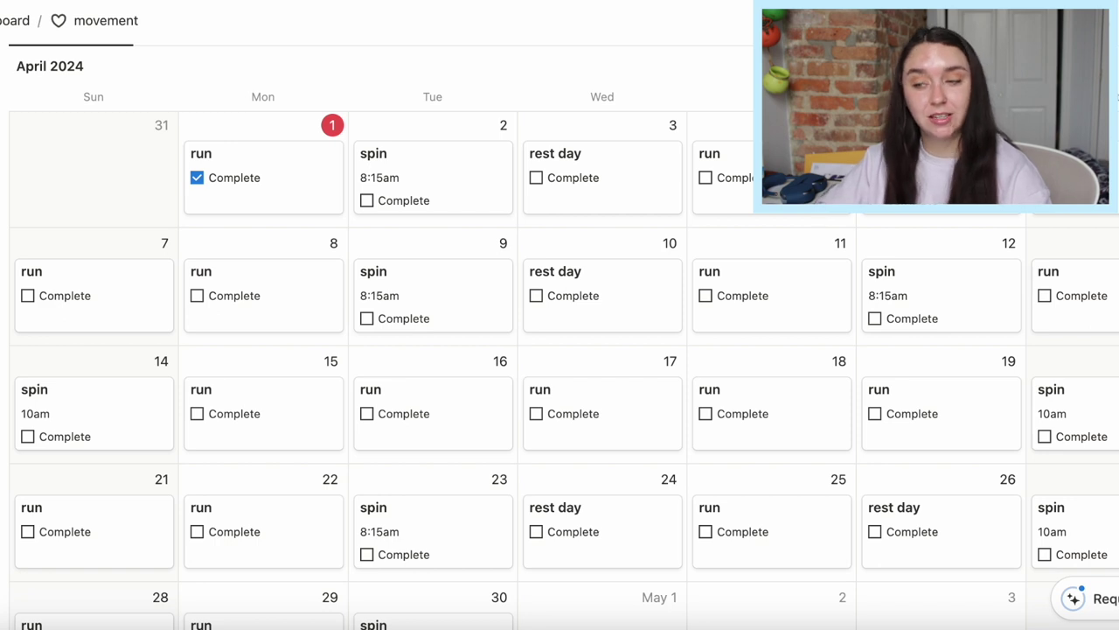
scroll(560, 337, "down", 1)
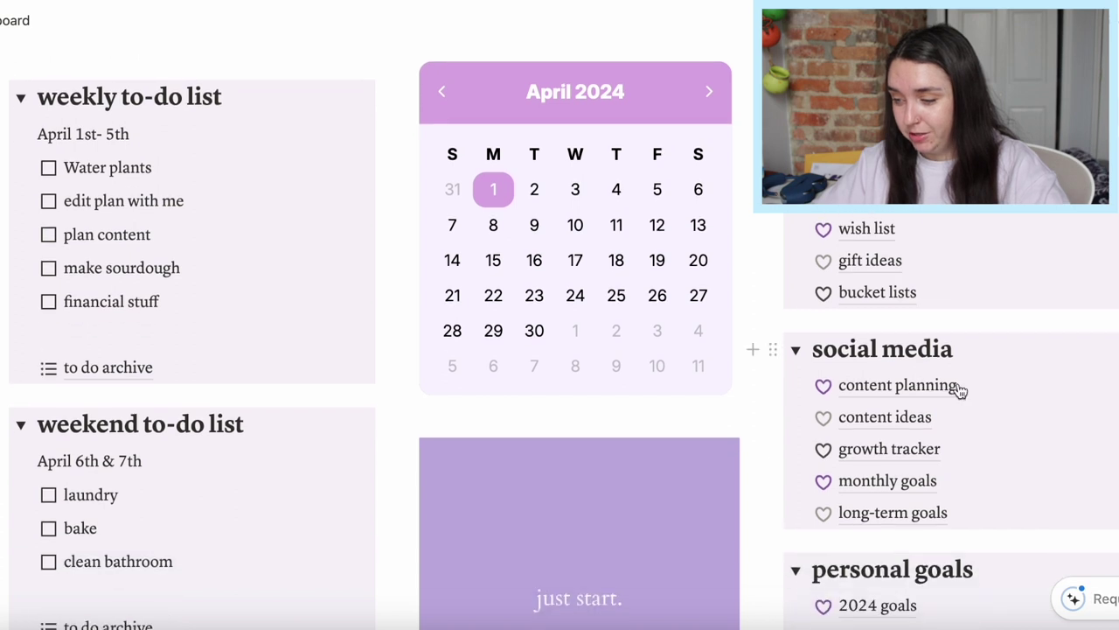
Open the growth tracker and fill March's YouTube row with 2,930 as the actual count and 65 in the subscriber-gain column.
left_click(880, 453)
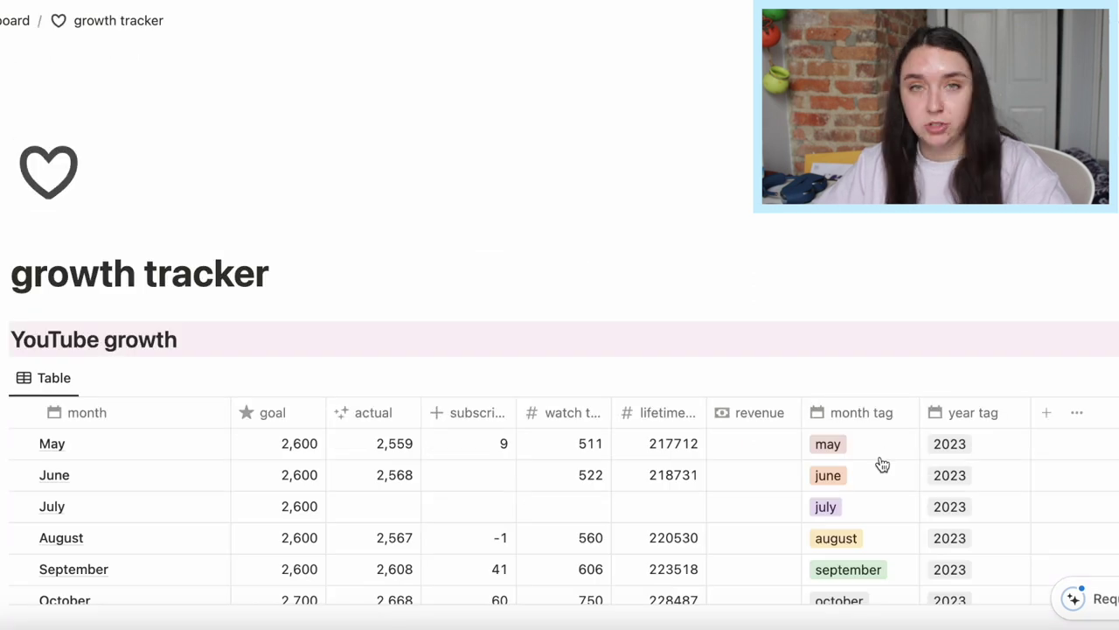
scroll(674, 338, "down", 2)
scroll(674, 338, "down", 3)
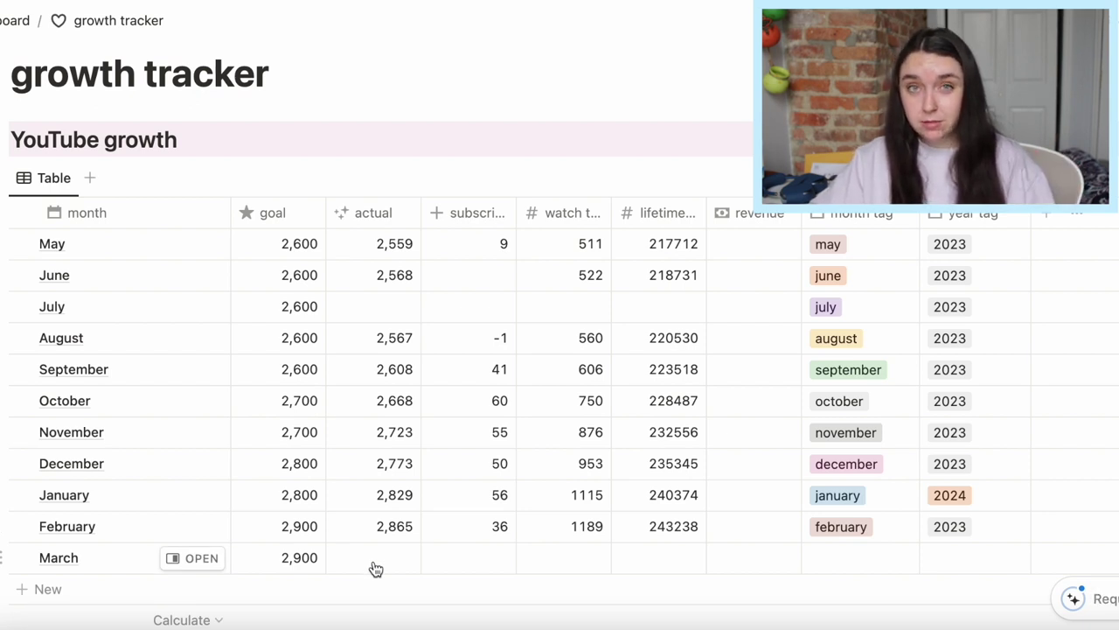
left_click(375, 562)
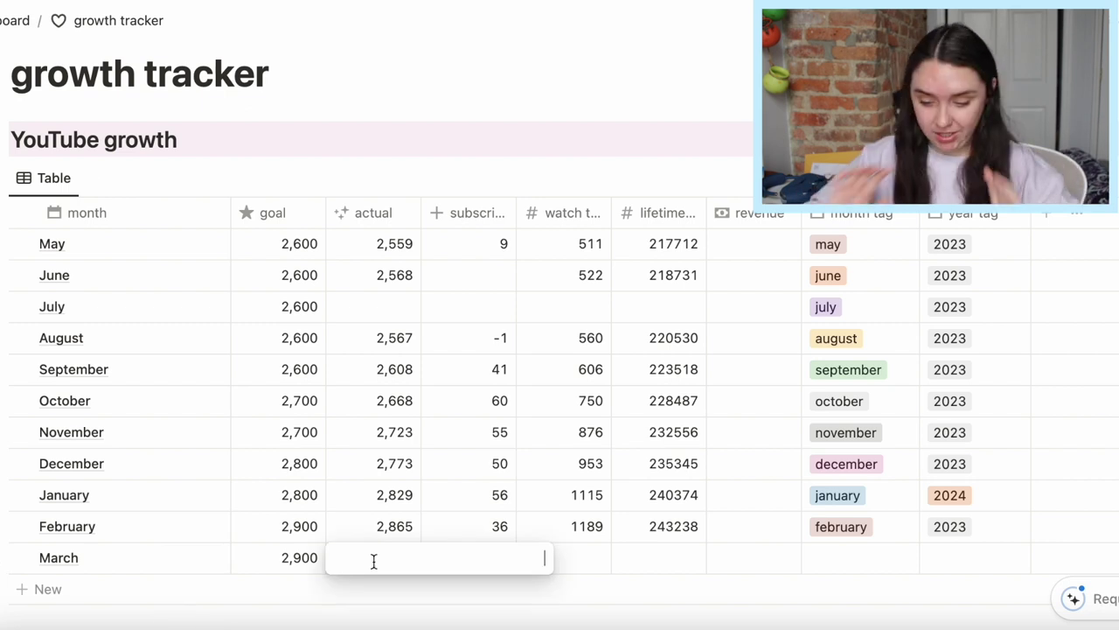
type("2,930")
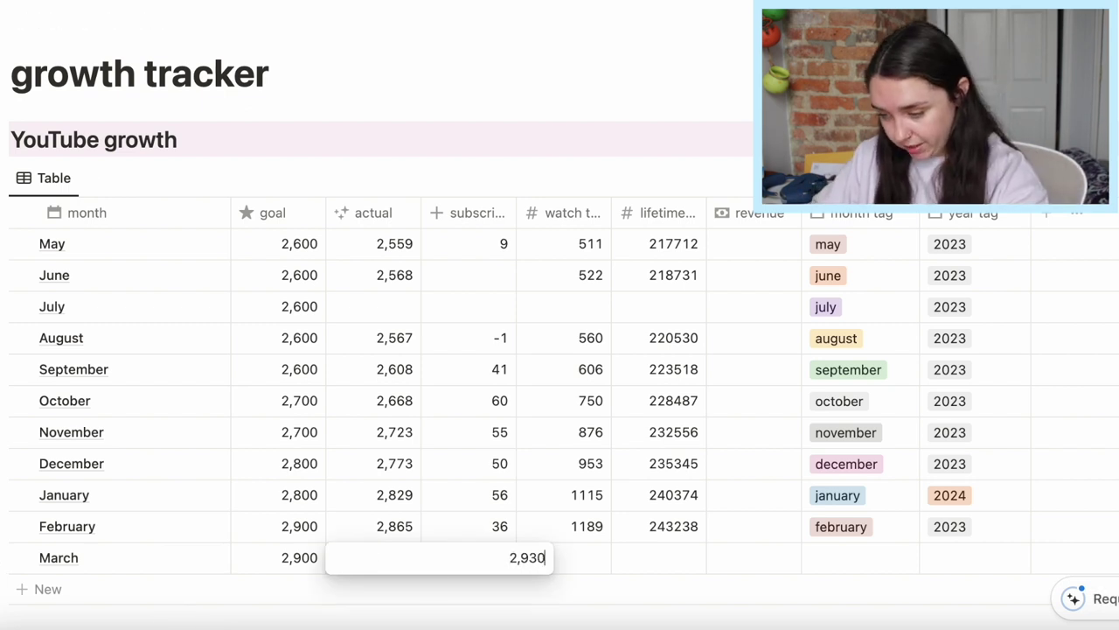
left_click(474, 552)
type("65")
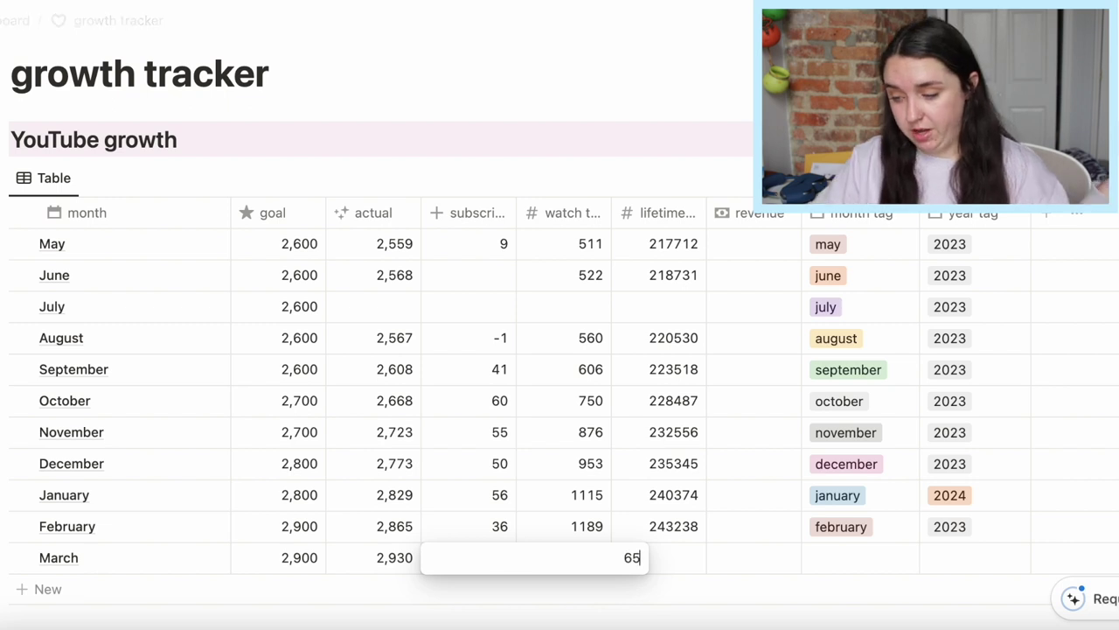
key("Return")
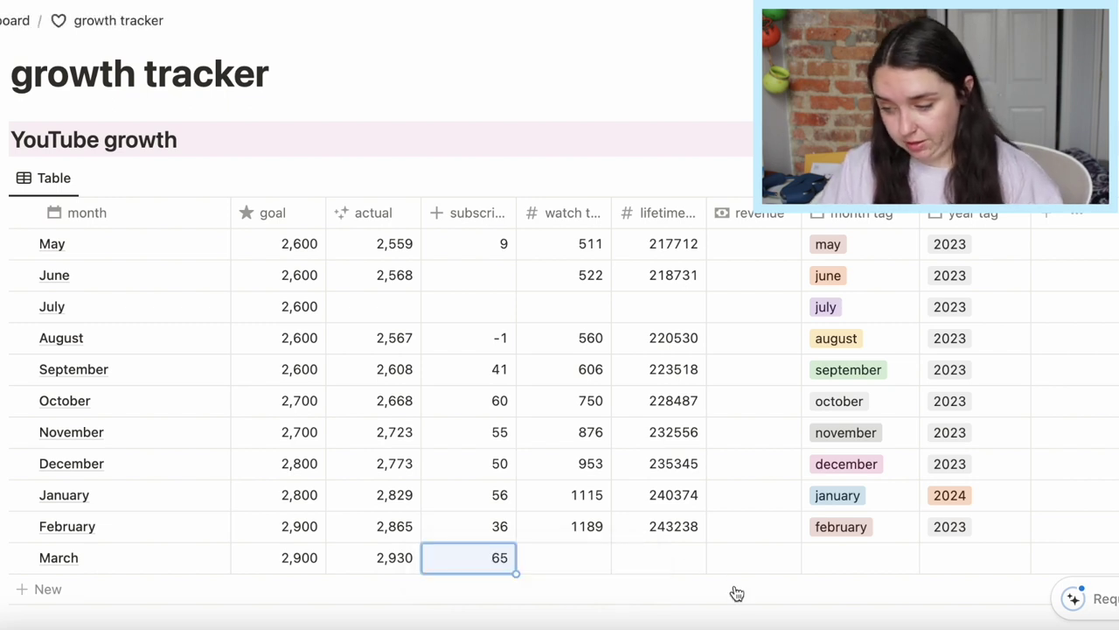
left_click(578, 562)
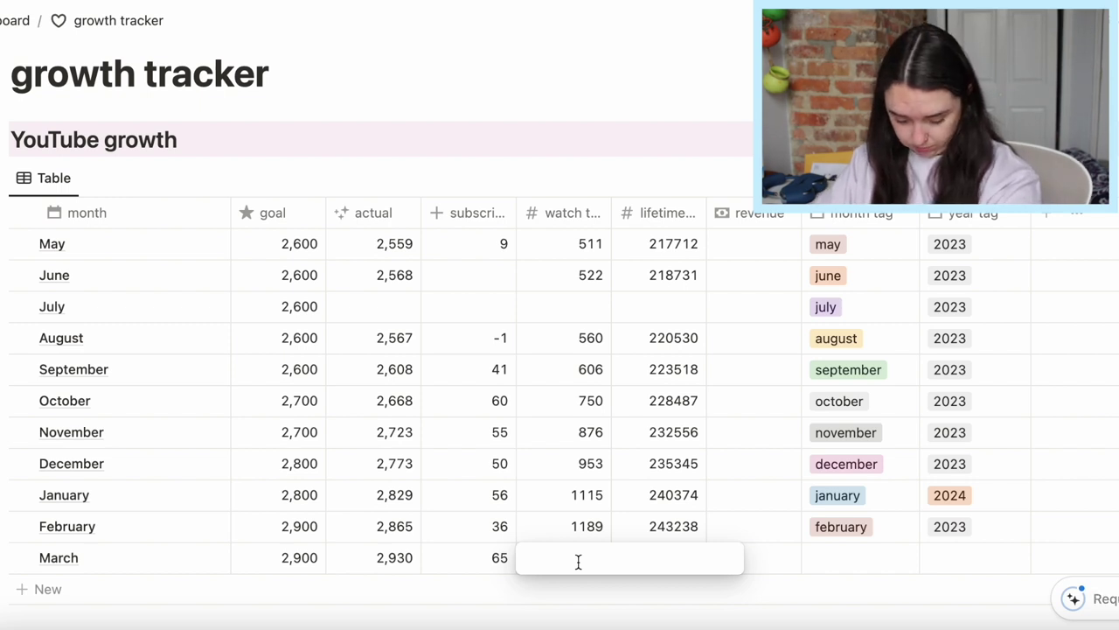
type("12")
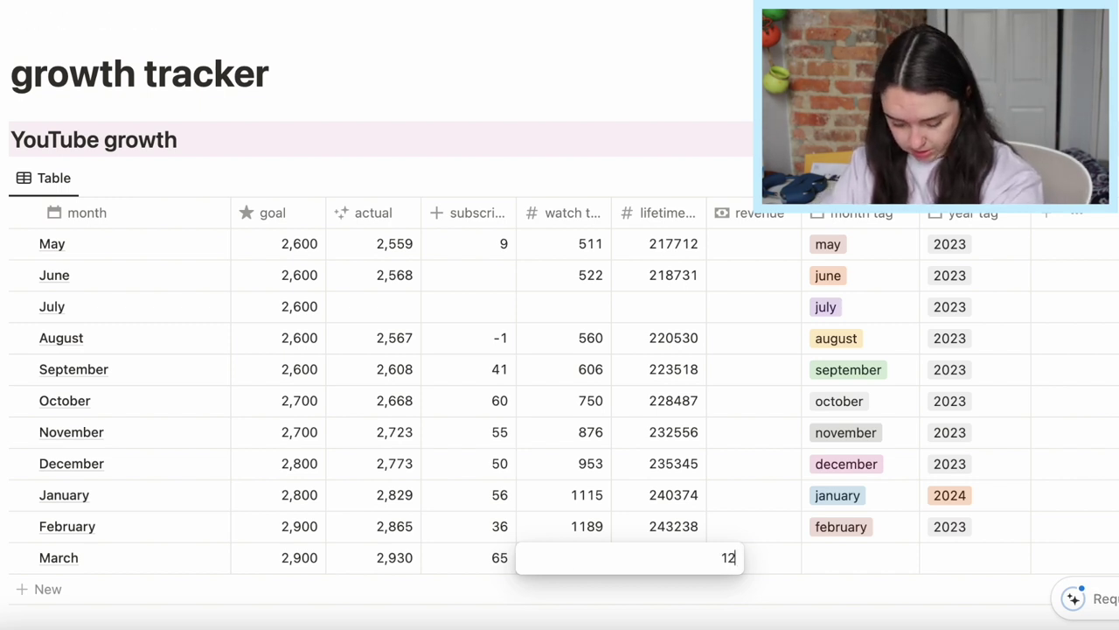
type("88")
left_click(682, 561)
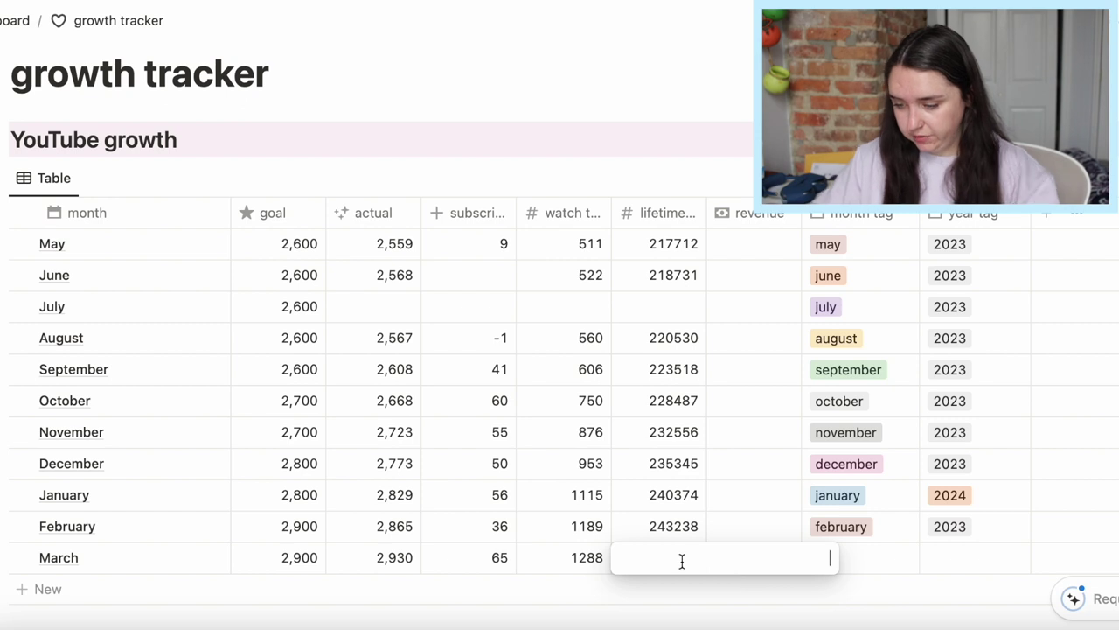
type("247")
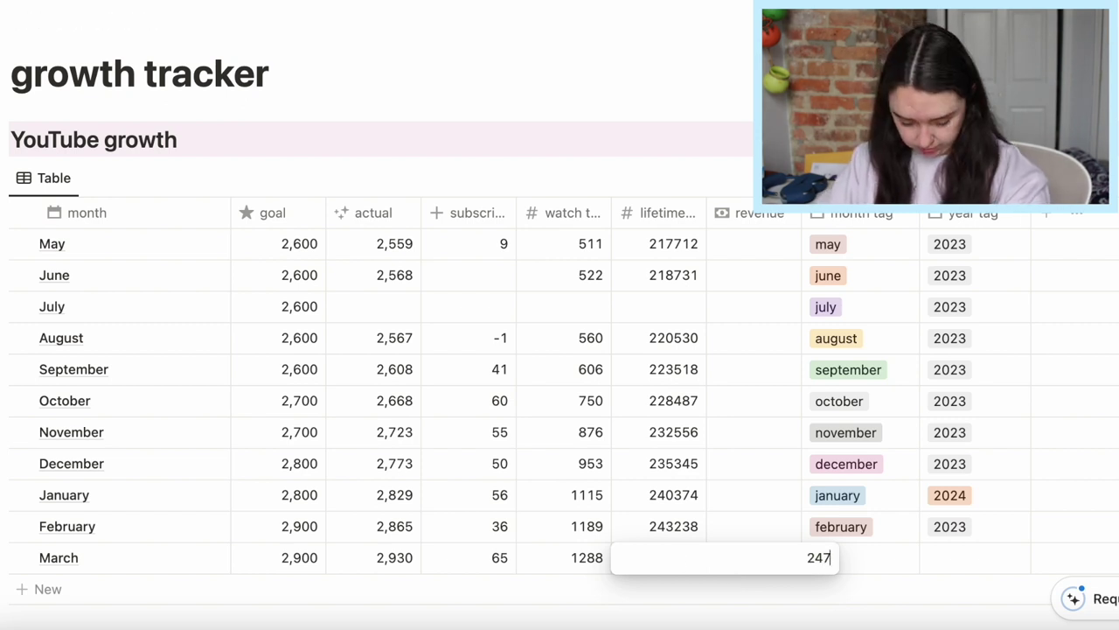
type(",550")
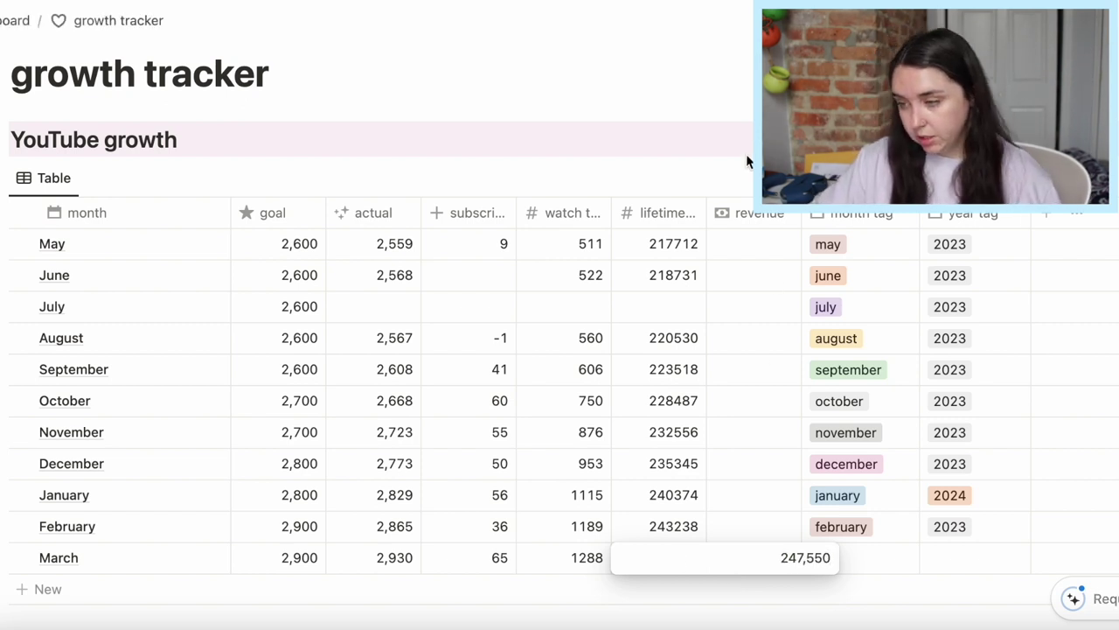
key("Return")
Set April's goal to 3,000 in the YouTube growth table.
left_click(278, 588)
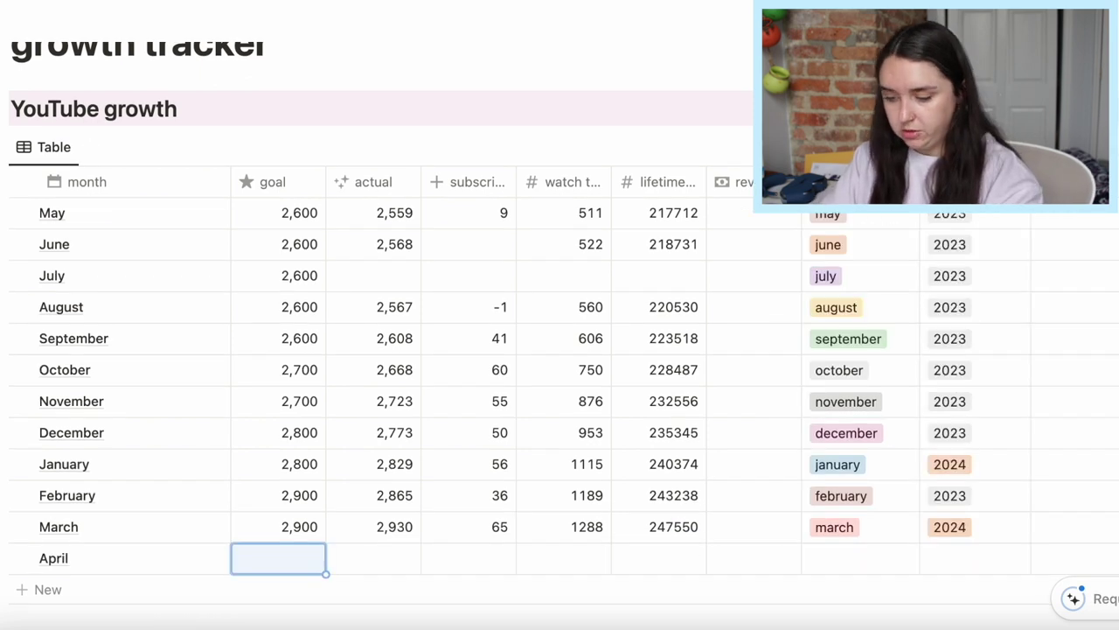
type("3000")
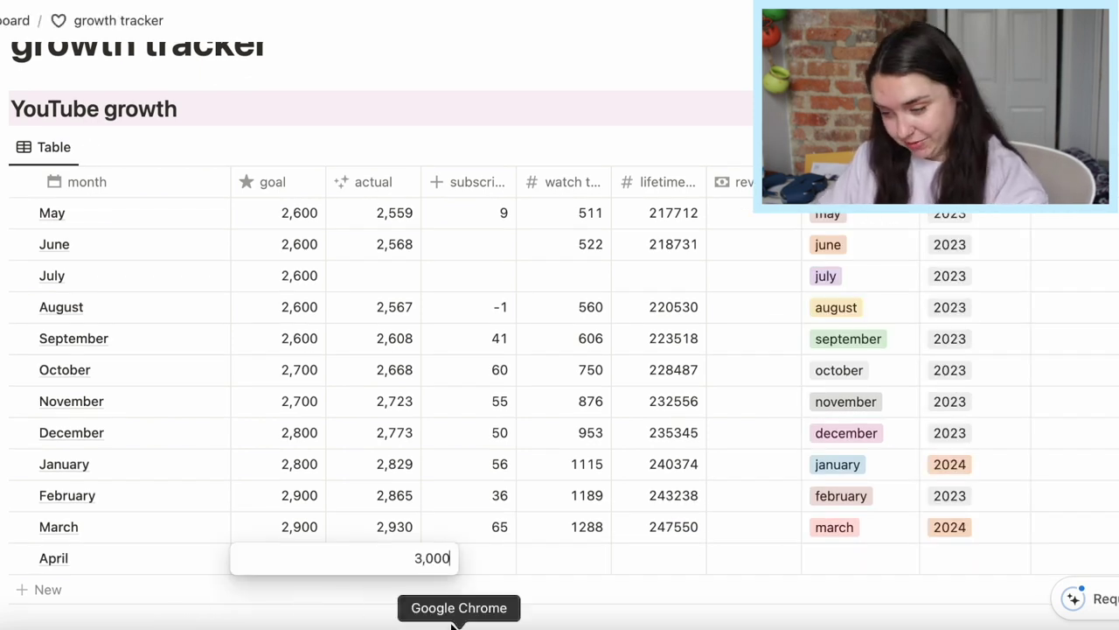
key("Return")
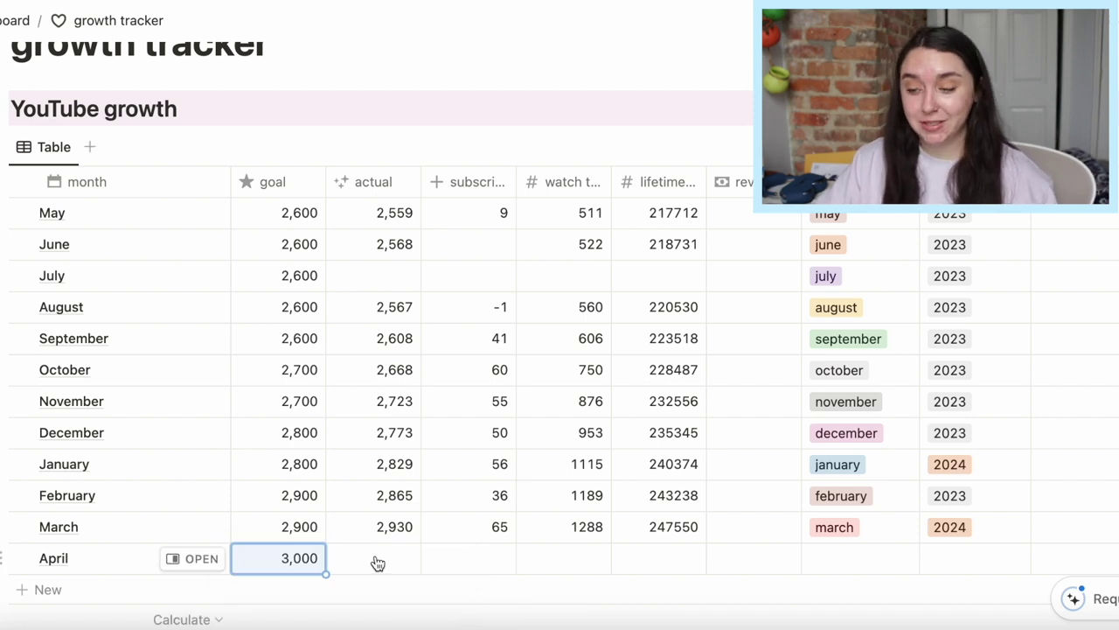
scroll(380, 46, "down", 1)
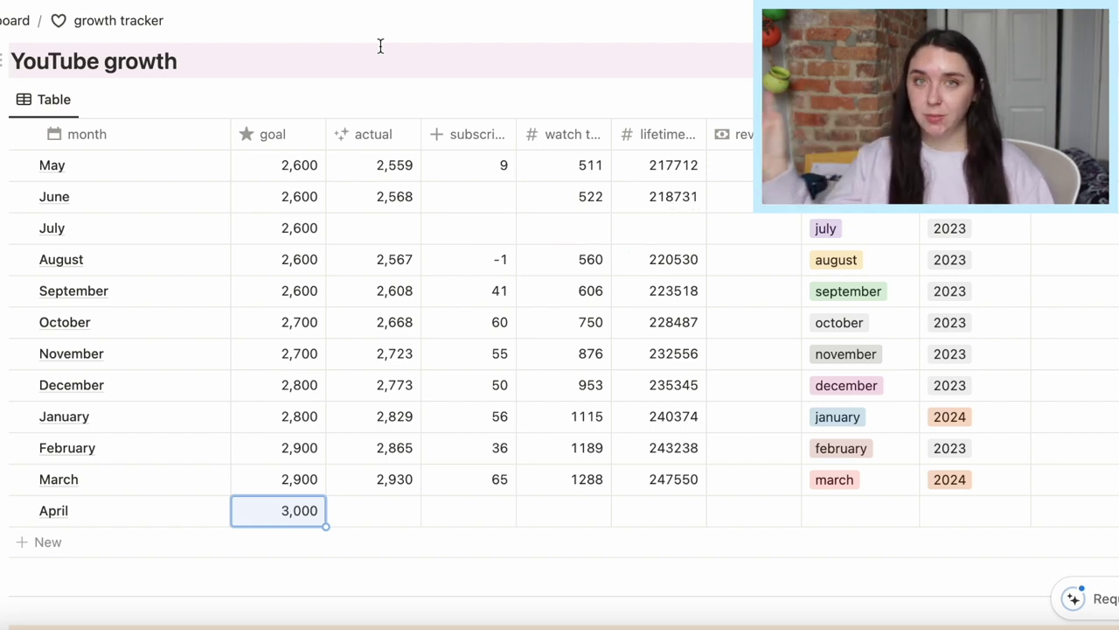
scroll(380, 45, "down", 15)
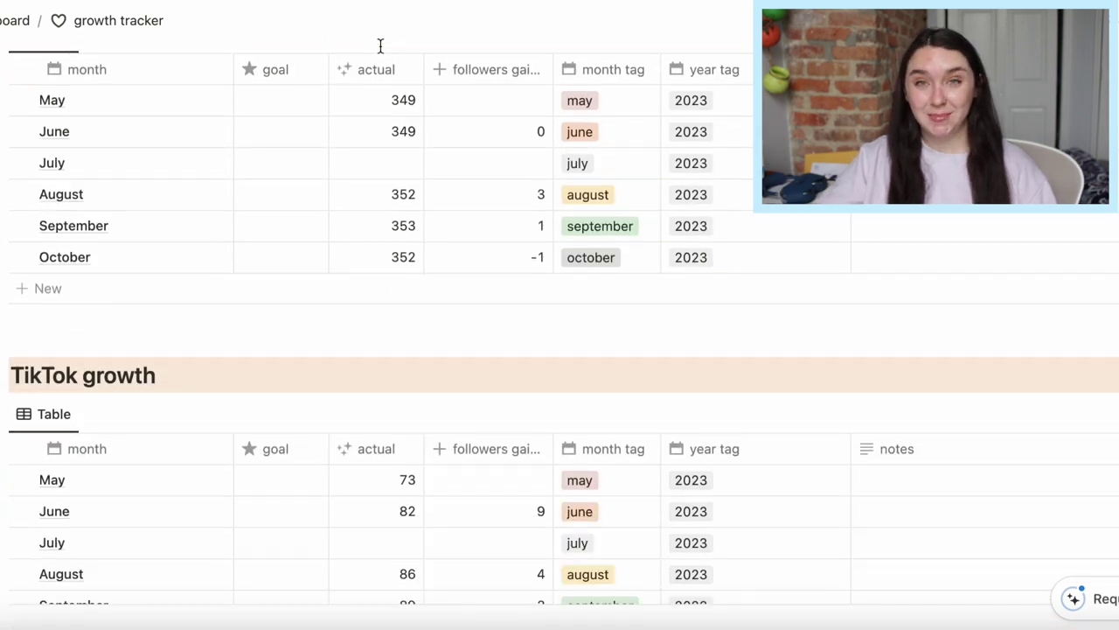
scroll(425, 342, "up", 15)
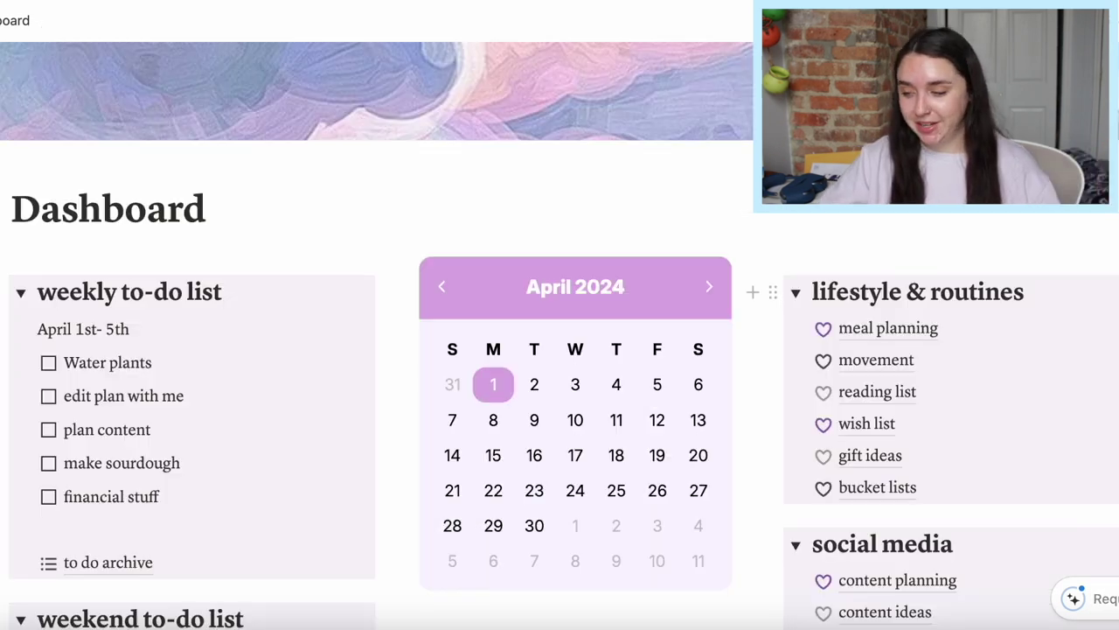
Open the 2024 goals page from the dashboard's personal goals and review the personal, social media and finance goals.
scroll(560, 332, "down", 4)
scroll(559, 333, "down", 1)
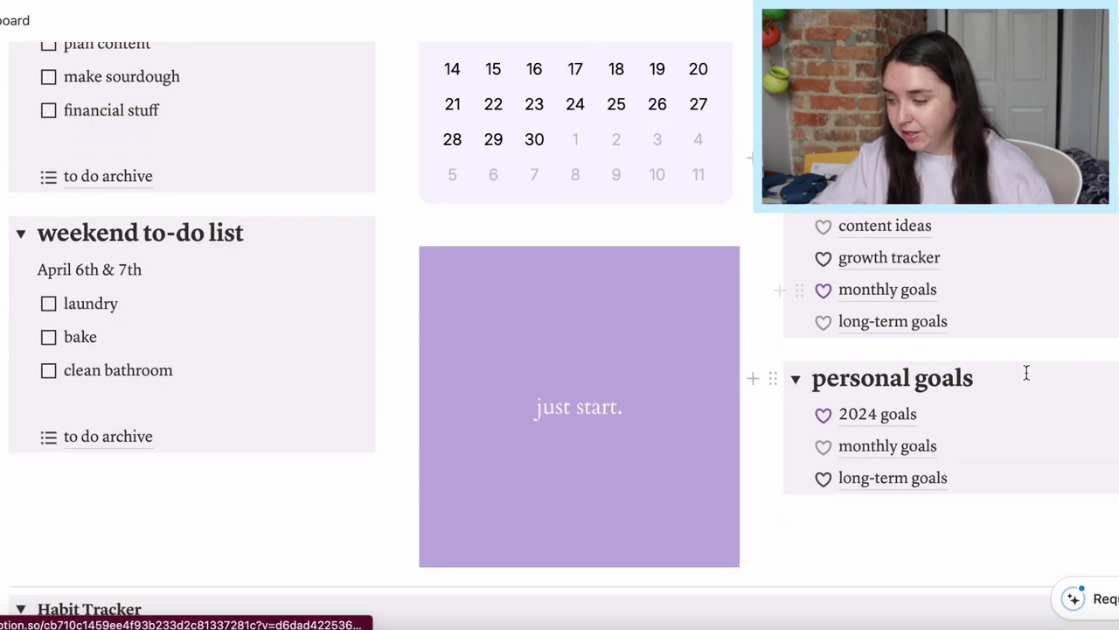
left_click(925, 479)
key("super+bracketleft")
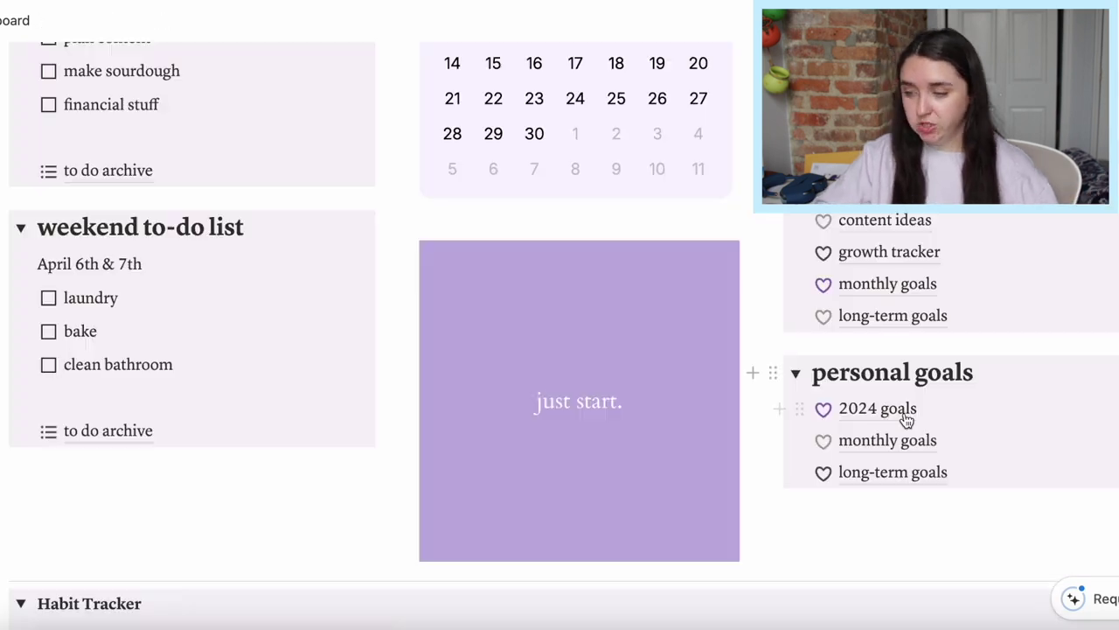
left_click(885, 414)
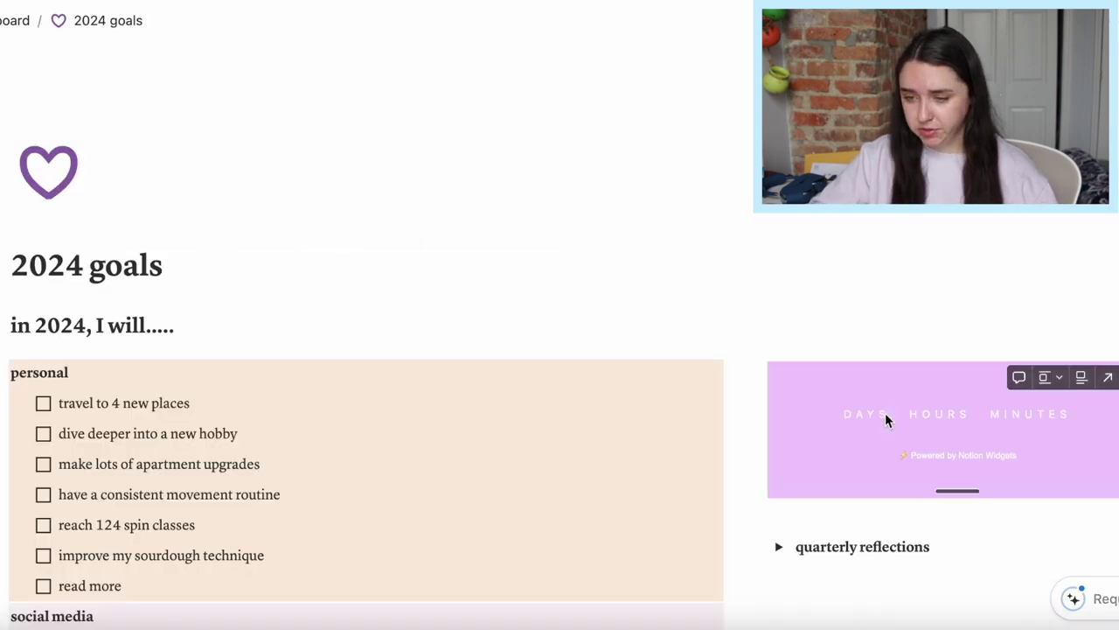
scroll(617, 207, "down", 2)
scroll(617, 207, "down", 1)
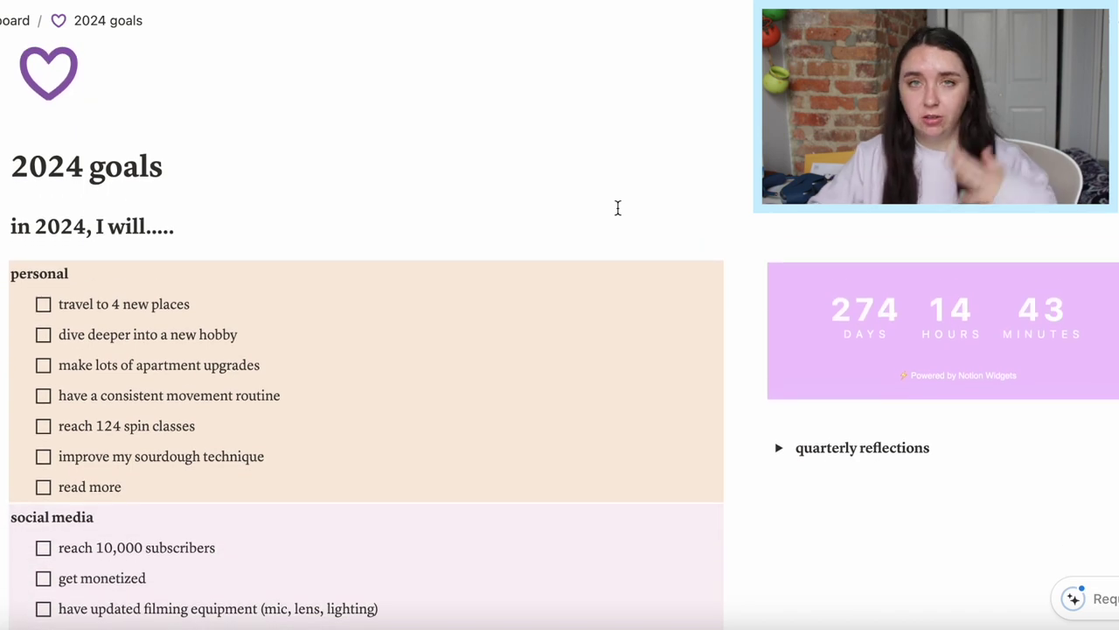
scroll(617, 207, "down", 10)
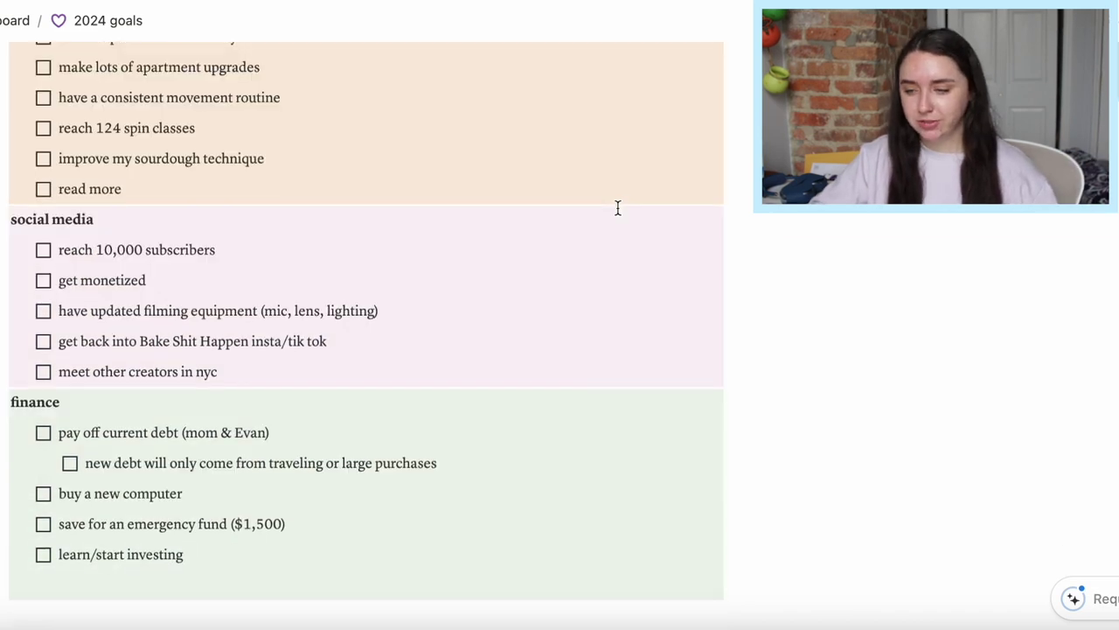
scroll(331, 233, "up", 5)
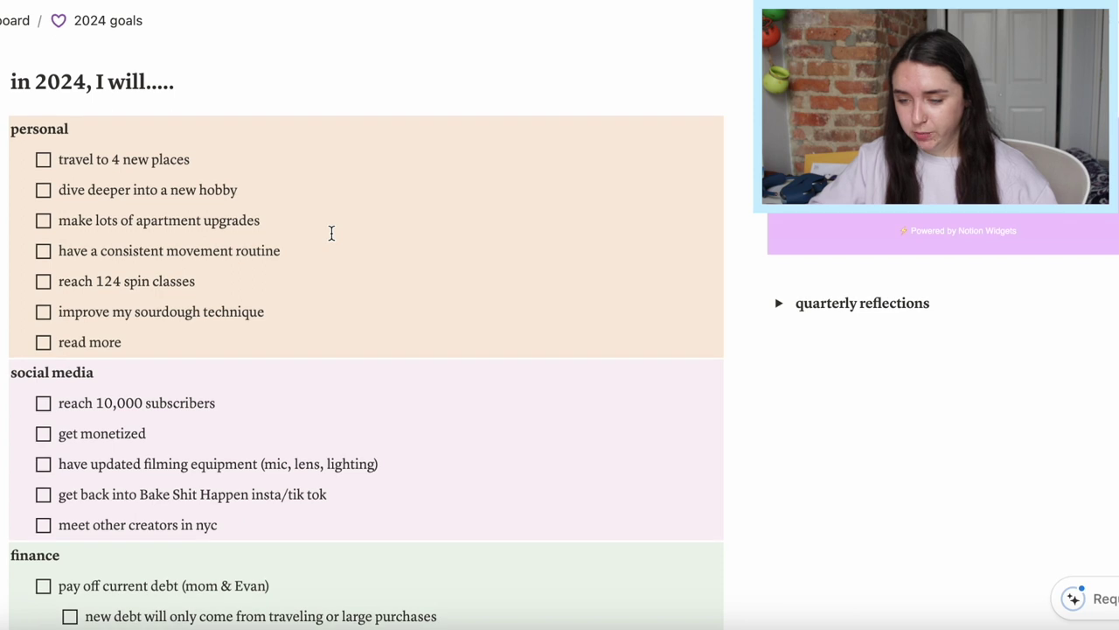
scroll(778, 289, "down", 1)
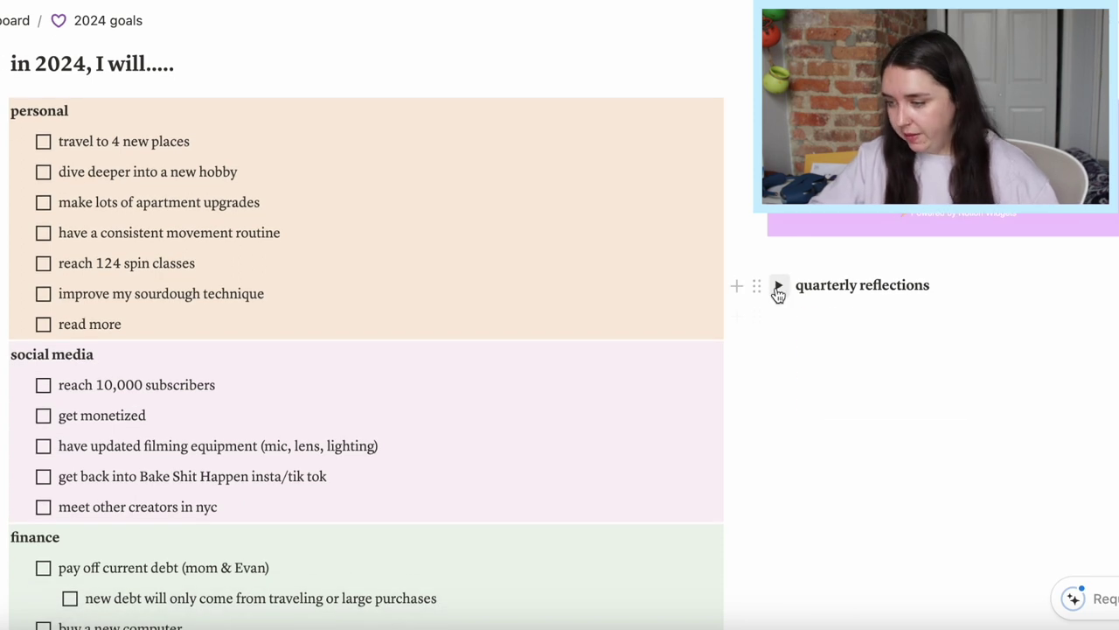
Expand the quarterly reflections, open the Q1: january - march page and review its favorite moments section and reflection prompts.
left_click(779, 287)
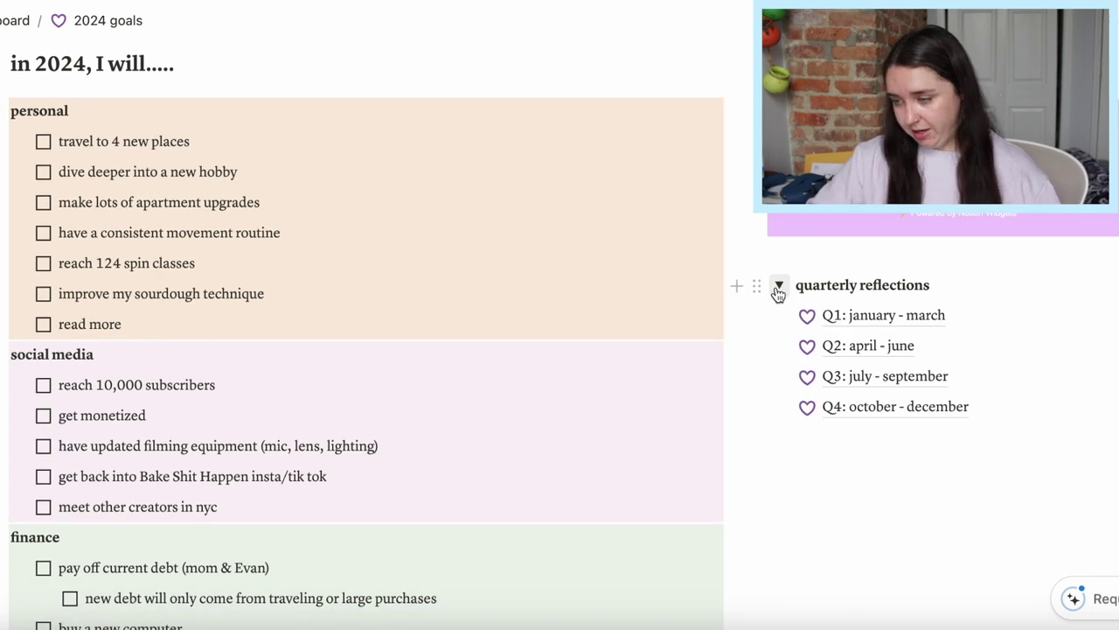
left_click(879, 322)
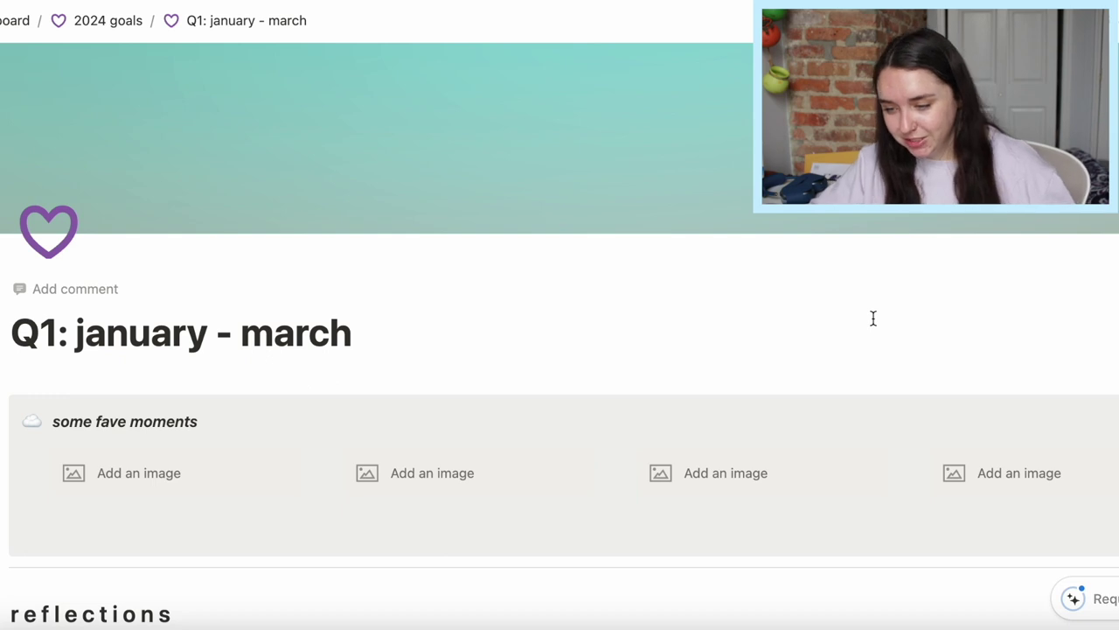
scroll(873, 318, "down", 3)
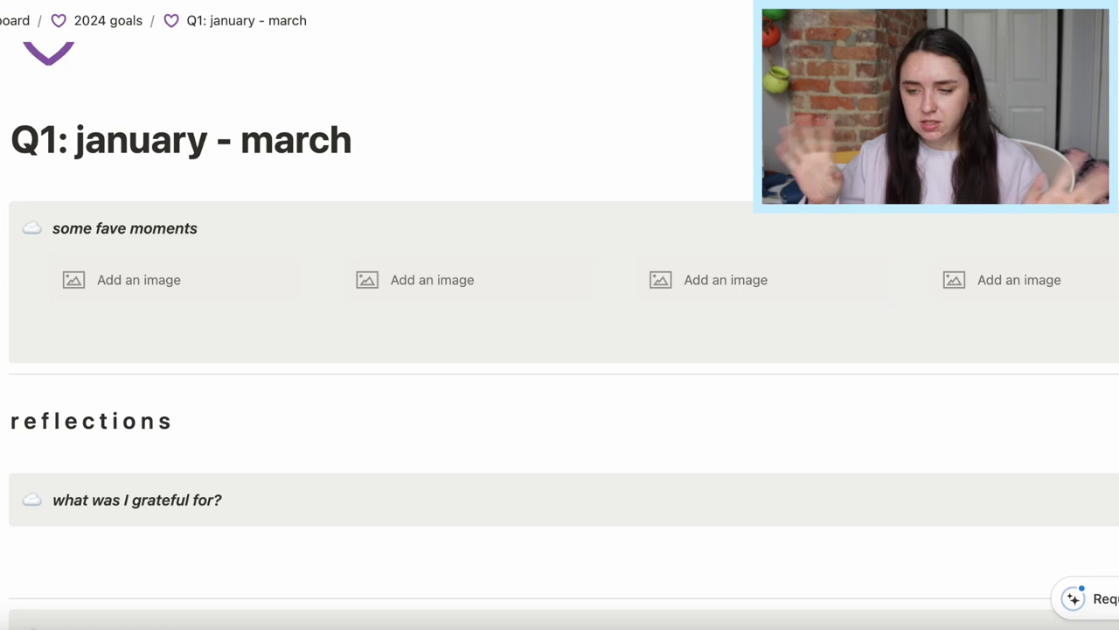
scroll(560, 350, "down", 1)
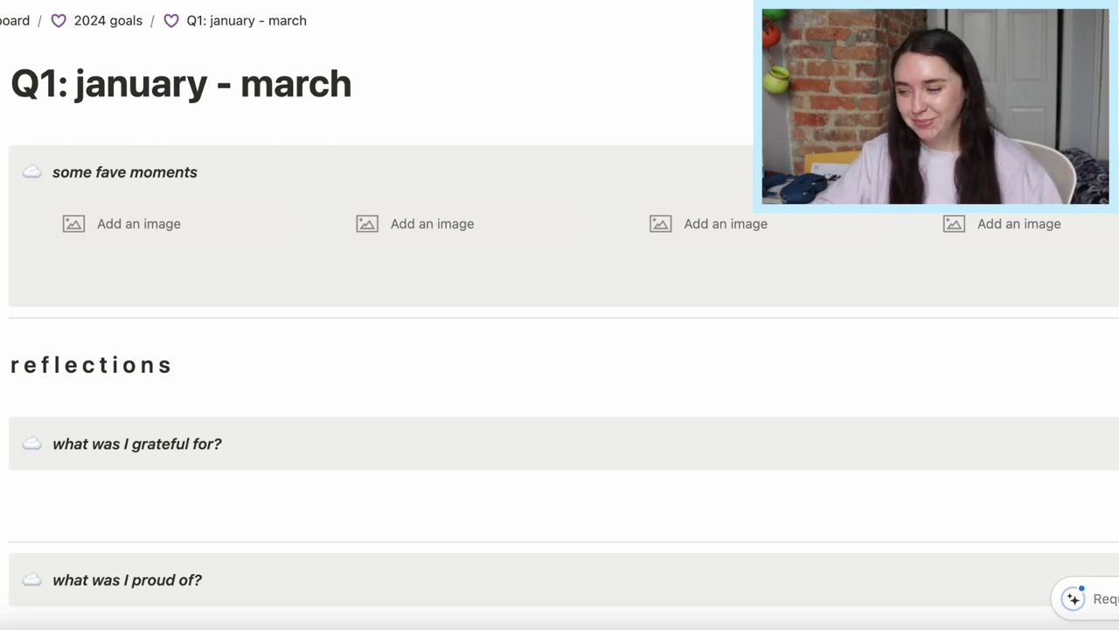
scroll(559, 350, "down", 1)
scroll(560, 350, "down", 1)
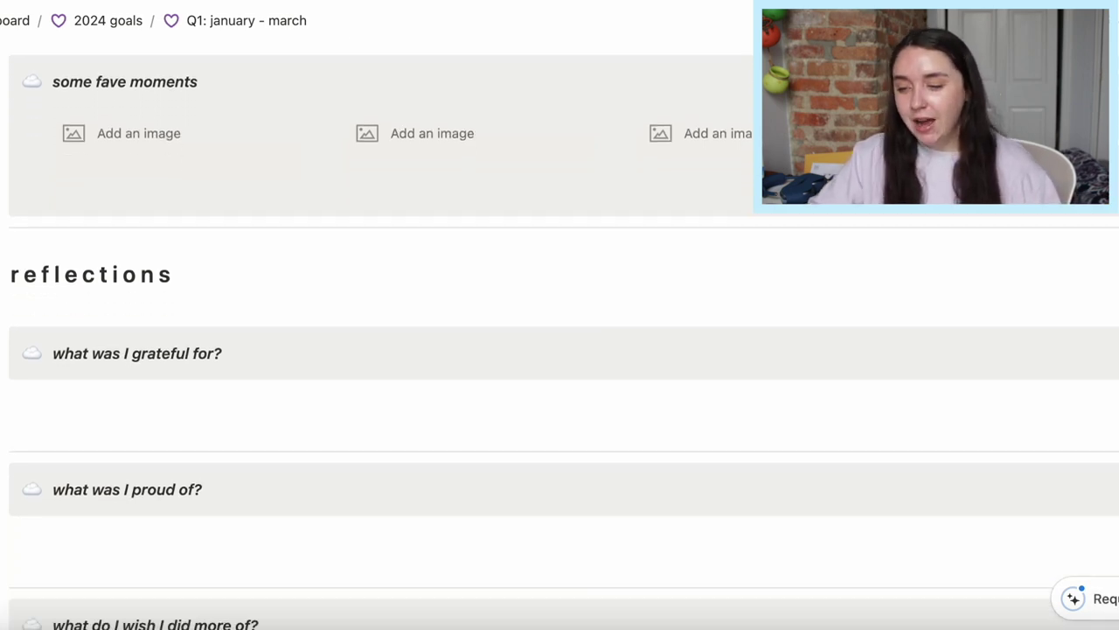
scroll(412, 162, "down", 5)
scroll(412, 162, "up", 5)
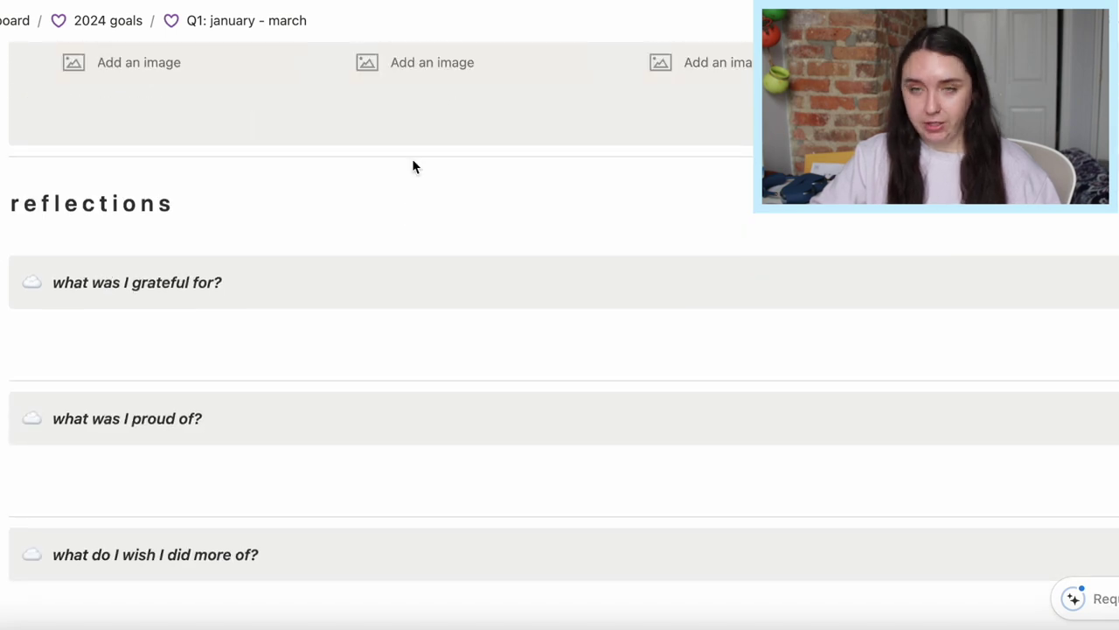
scroll(412, 165, "up", 3)
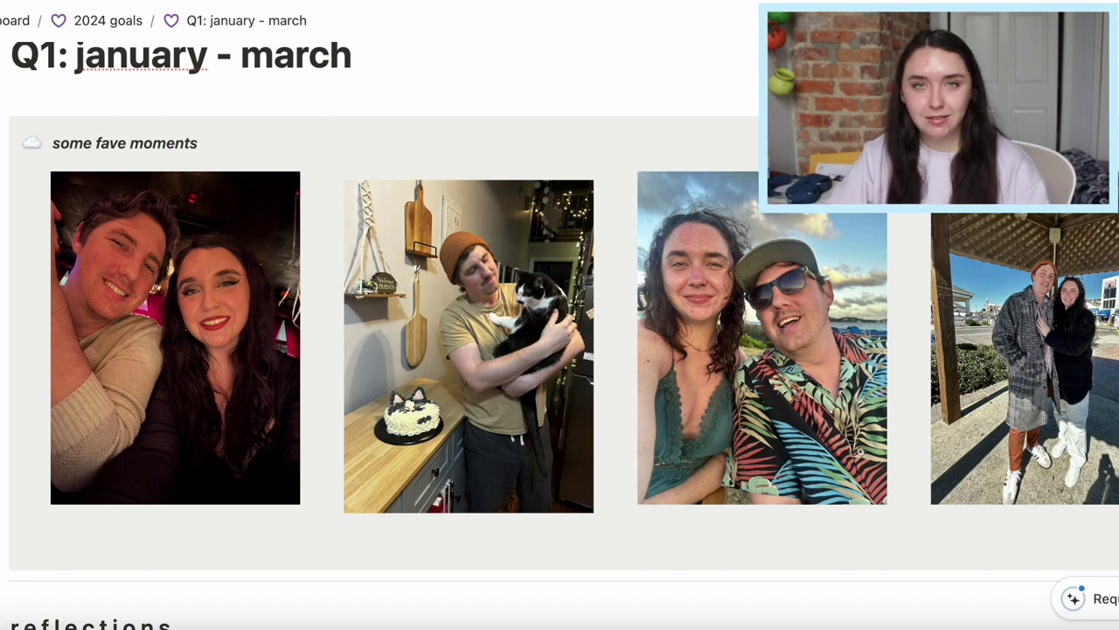
scroll(560, 350, "down", 6)
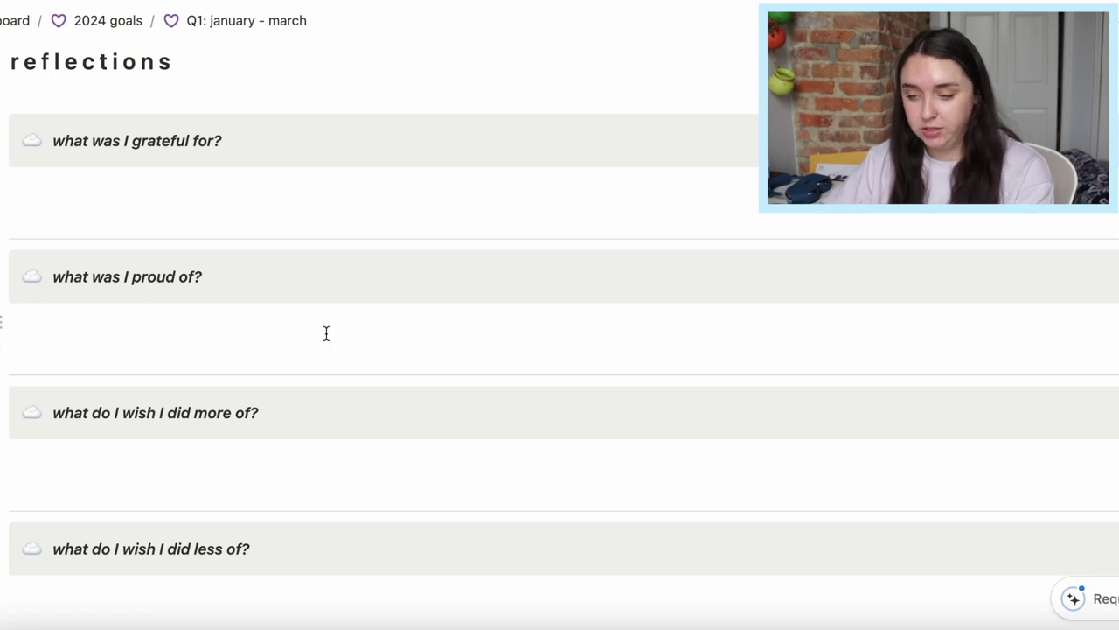
scroll(326, 333, "down", 1)
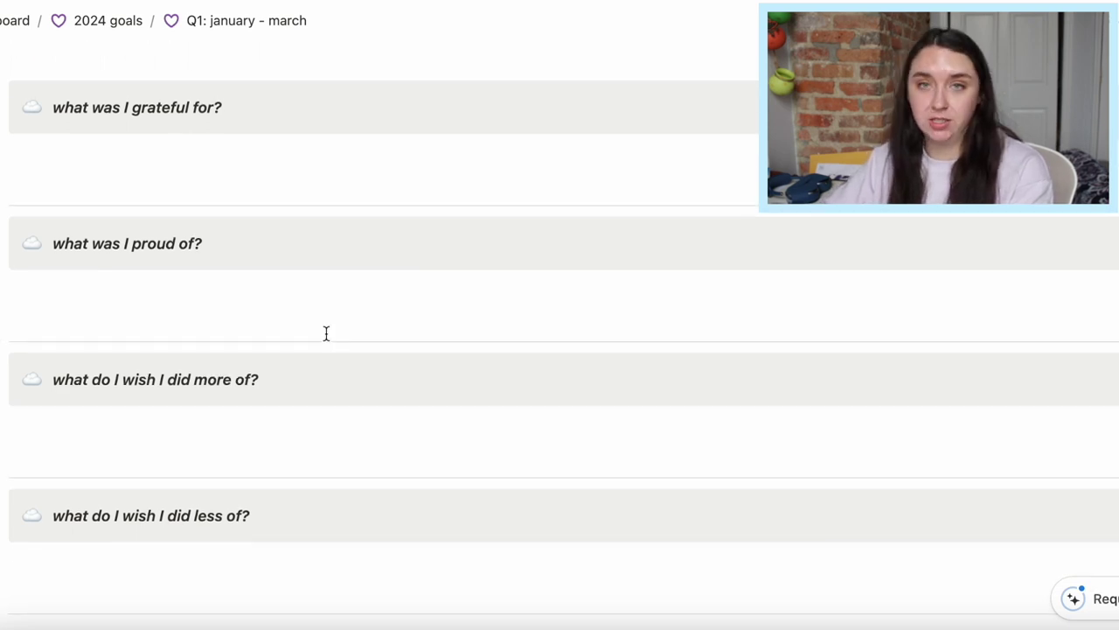